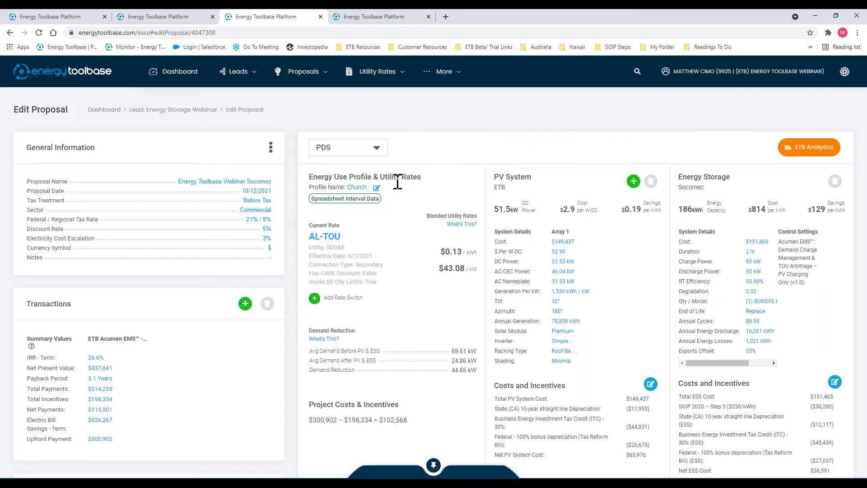
# Examine the Church energy use profile's average weekend demand for winter, spring, summer and fall, then close the profile
pyautogui.click(377, 189)
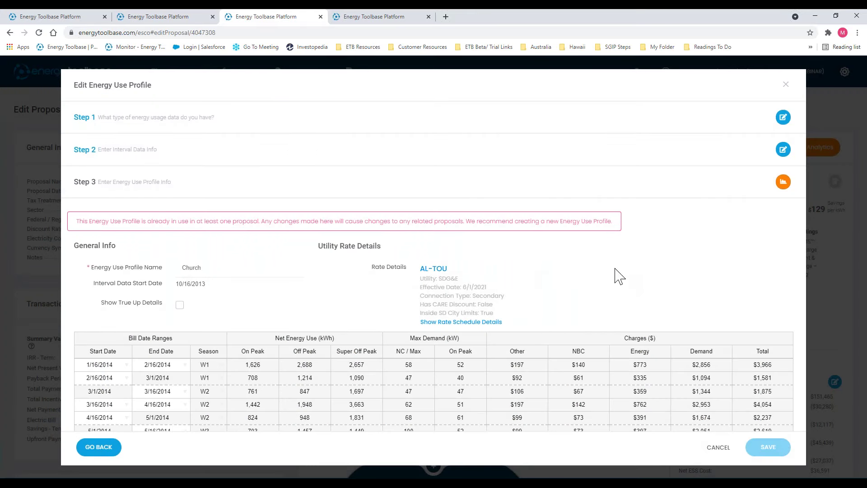
pyautogui.click(783, 182)
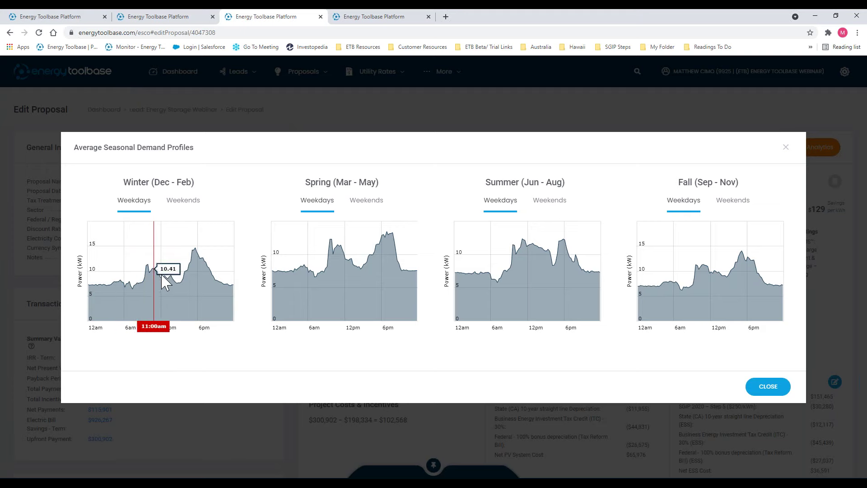
pyautogui.click(179, 202)
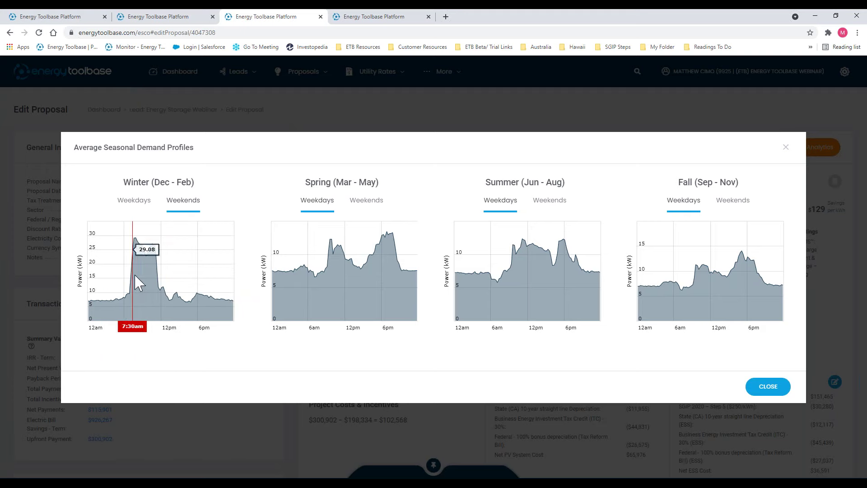
pyautogui.click(375, 207)
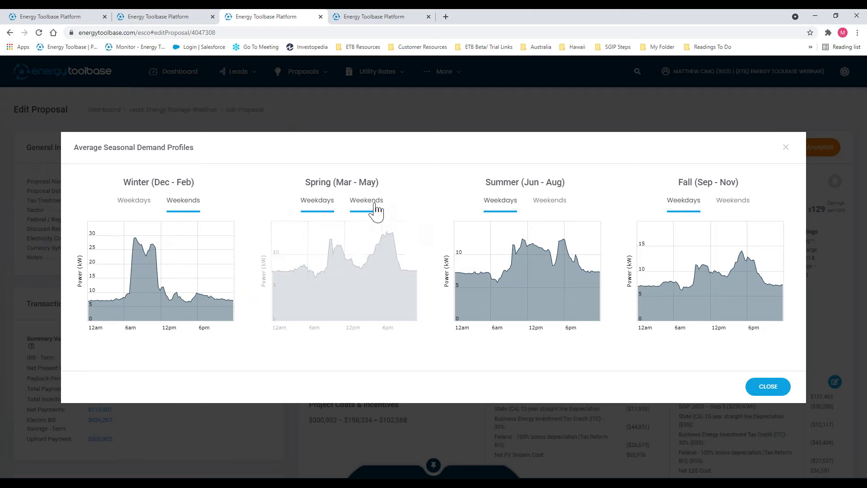
pyautogui.click(562, 211)
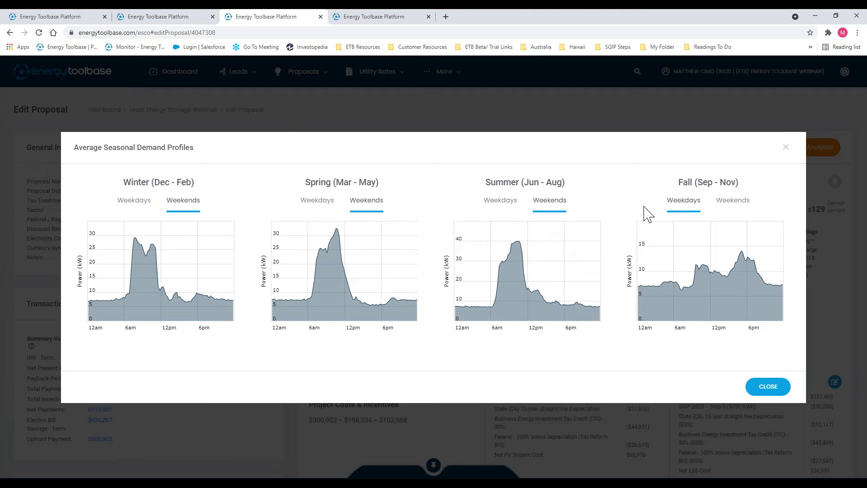
pyautogui.click(721, 204)
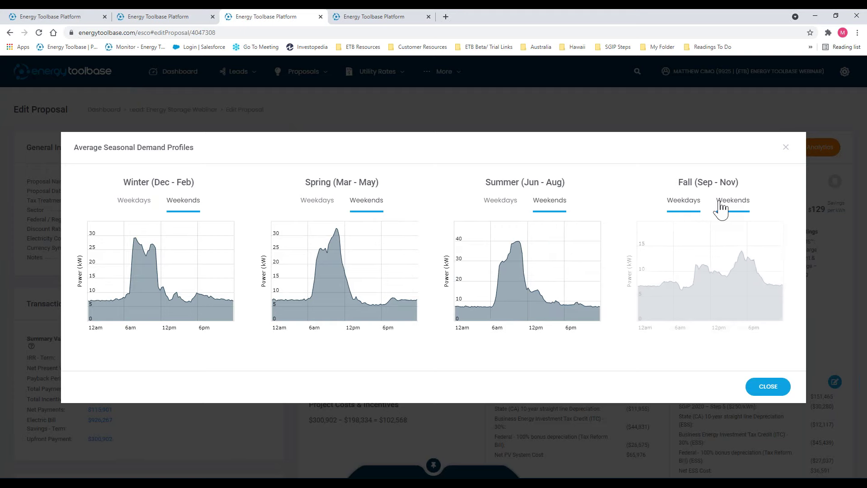
pyautogui.click(786, 151)
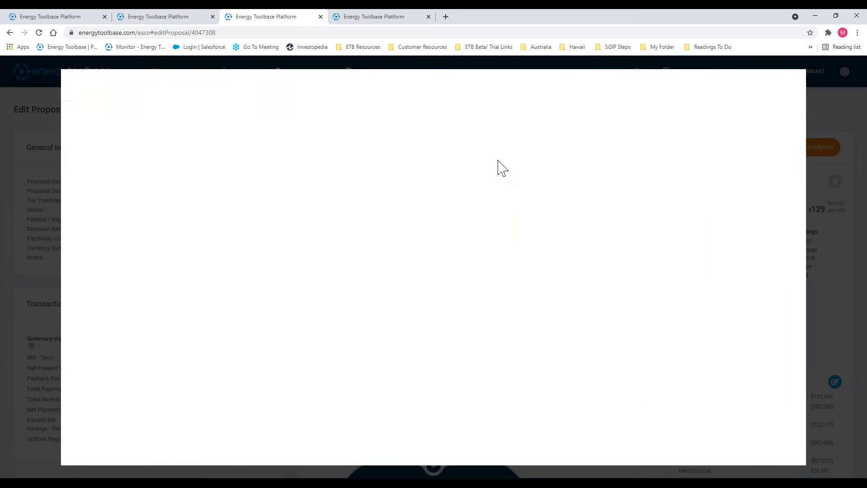
pyautogui.click(785, 92)
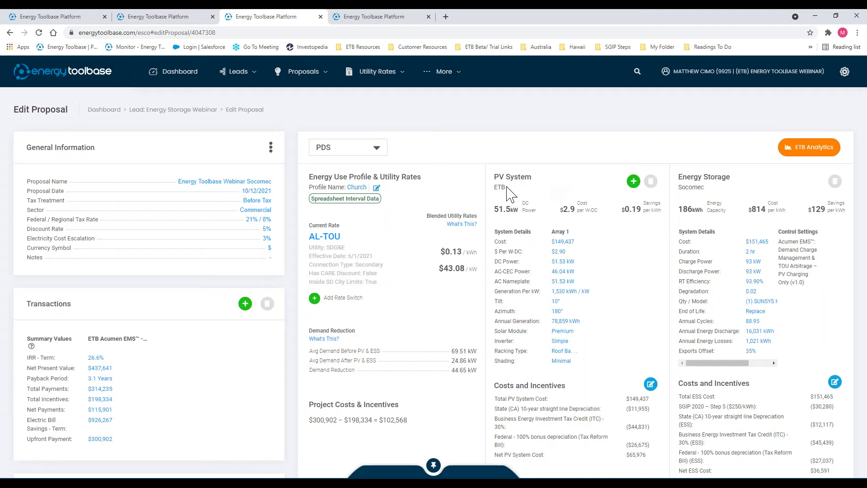
pyautogui.moveTo(494, 177); pyautogui.dragTo(531, 177)
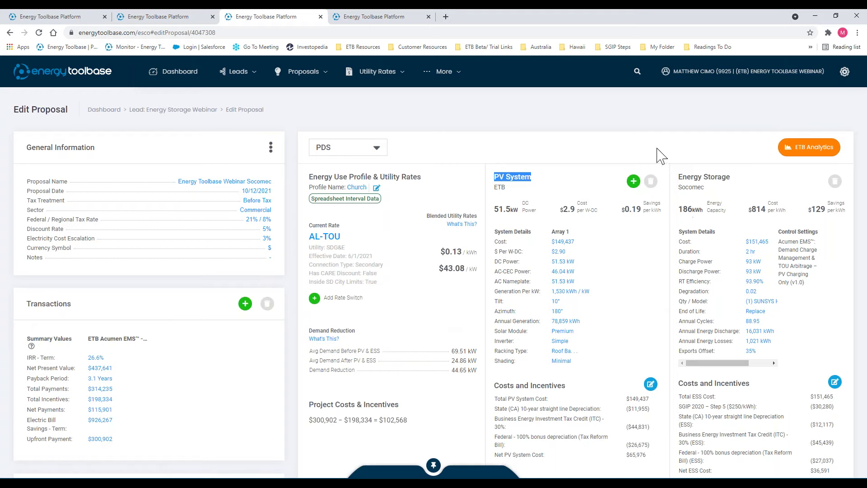
pyautogui.click(697, 158)
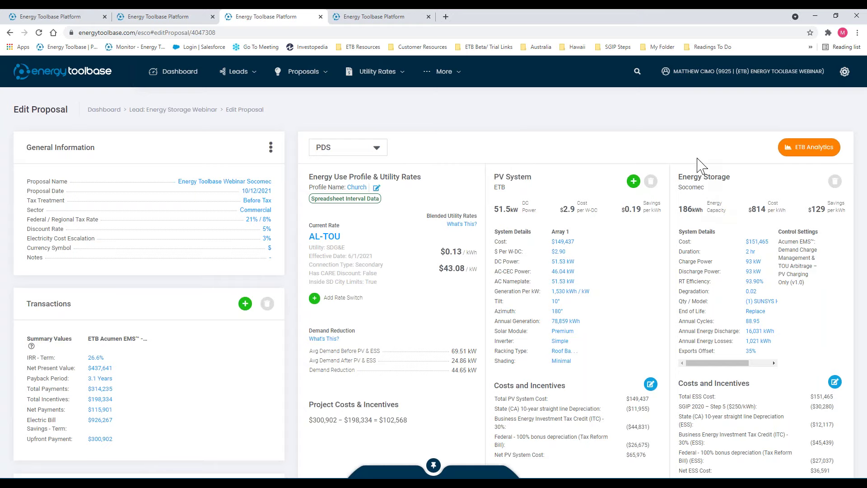
# In the first browser tab, read Socomec's data-sharing terms from the ESS vendor choices, then dismiss them and the vendor selection
pyautogui.click(51, 15)
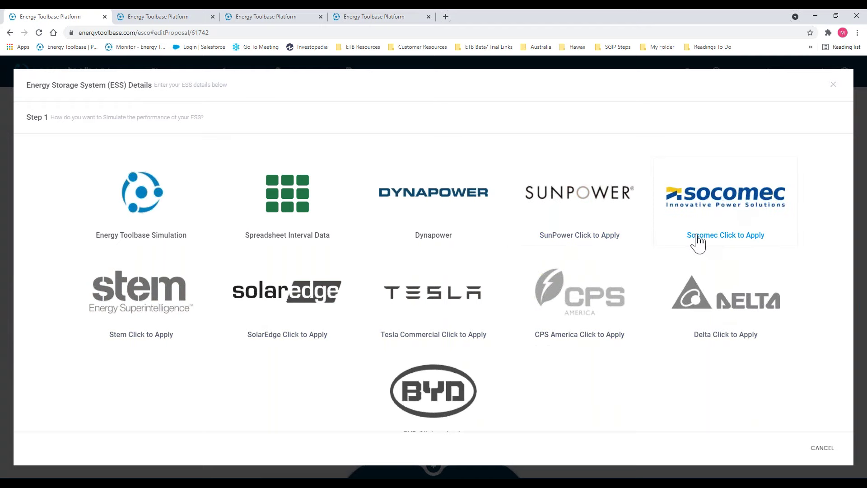
pyautogui.click(724, 204)
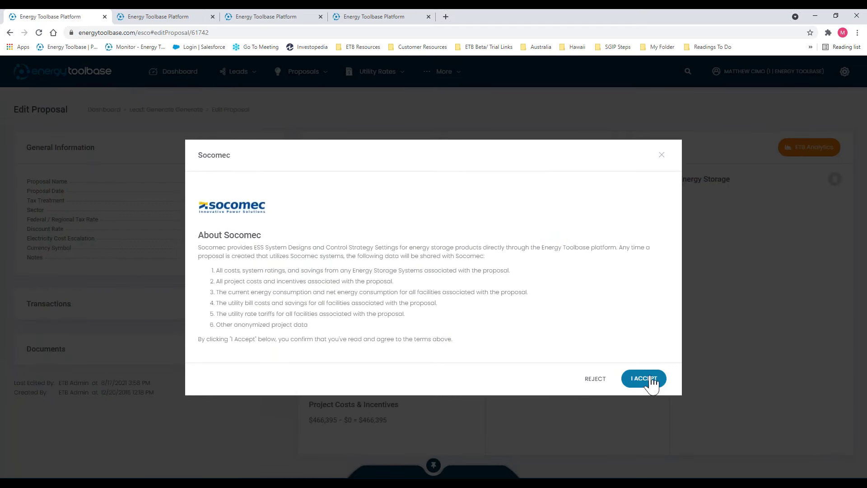
pyautogui.click(634, 378)
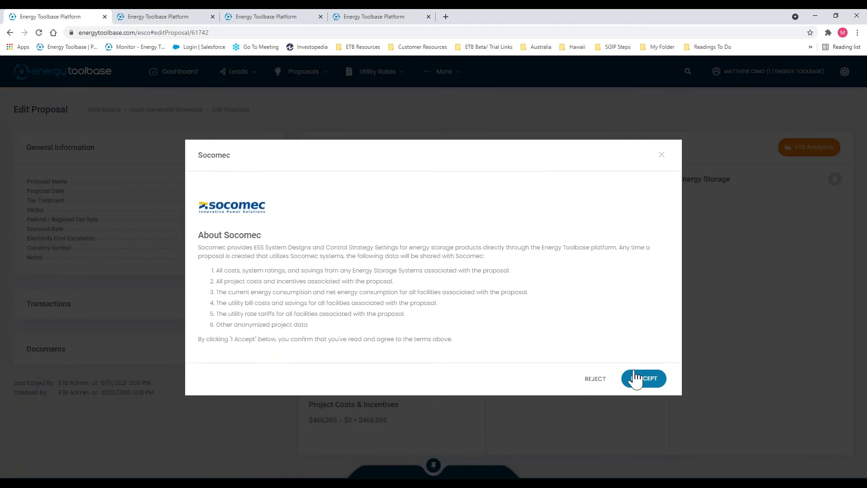
pyautogui.click(661, 154)
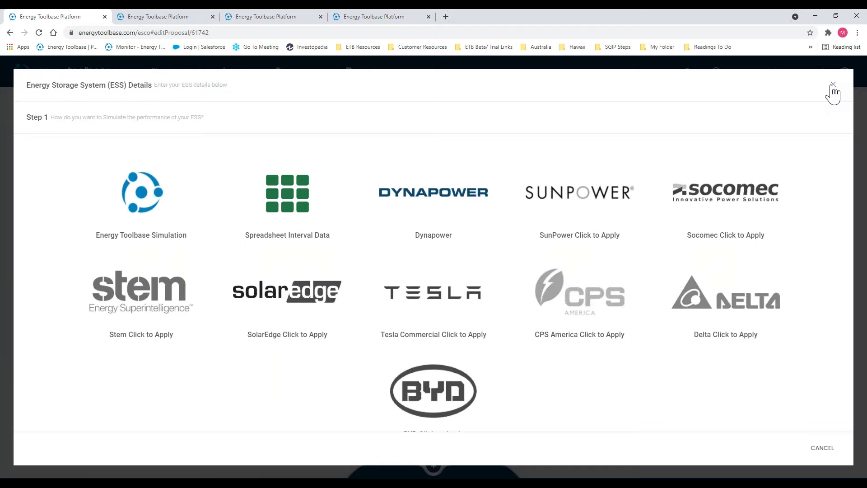
pyautogui.click(833, 86)
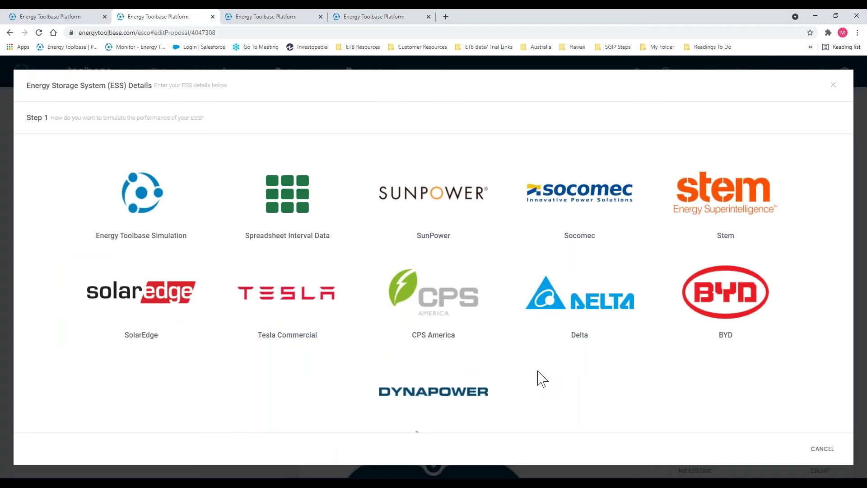
# Close the vendor selection in the second browser tab and open the Socomec energy storage details of the proposal in the third
pyautogui.click(833, 86)
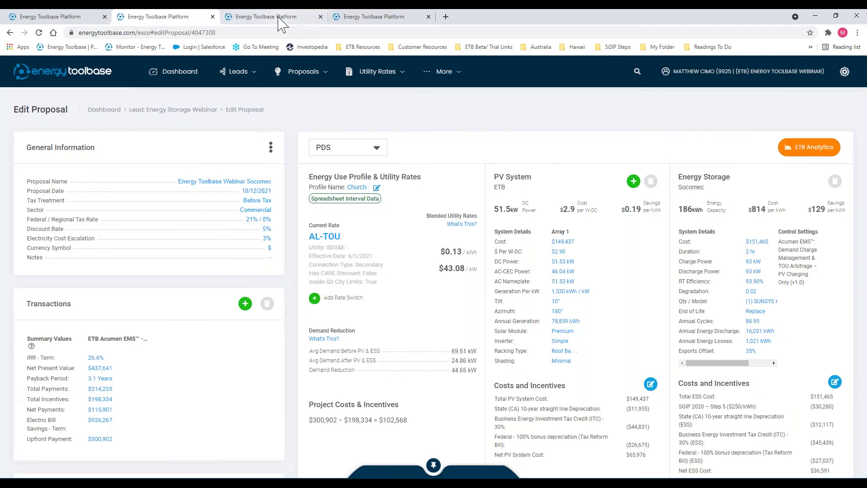
pyautogui.click(277, 18)
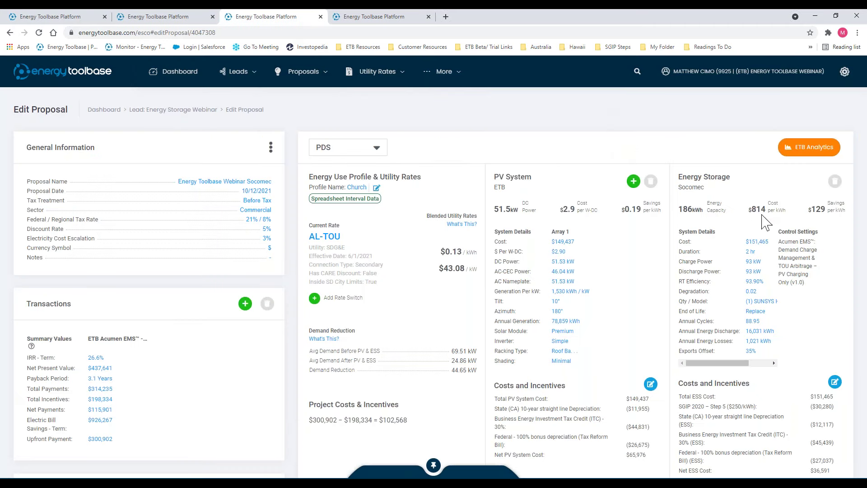
pyautogui.moveTo(683, 176); pyautogui.dragTo(730, 177)
pyautogui.click(754, 243)
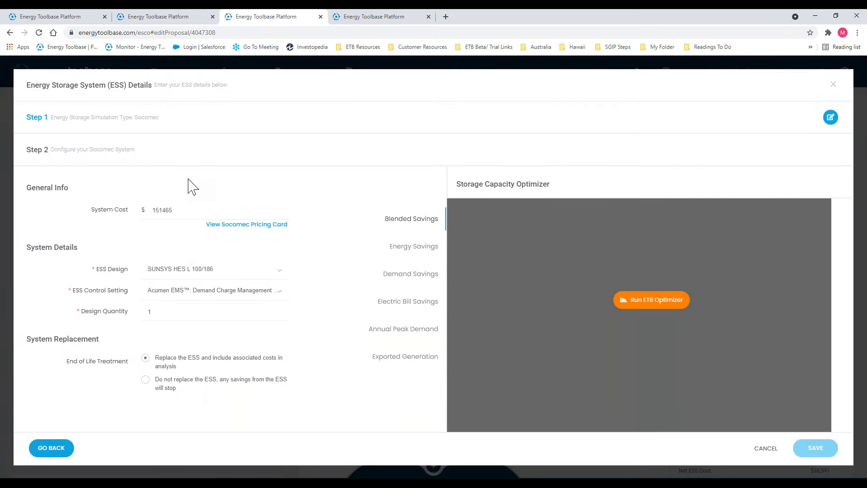
# Check the storage system cost and try to view the Socomec pricing card
pyautogui.moveTo(177, 211); pyautogui.dragTo(161, 211)
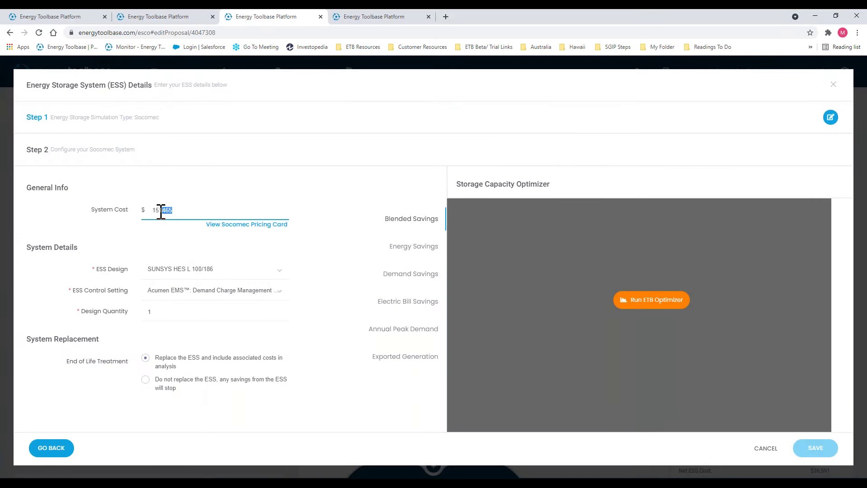
pyautogui.click(122, 235)
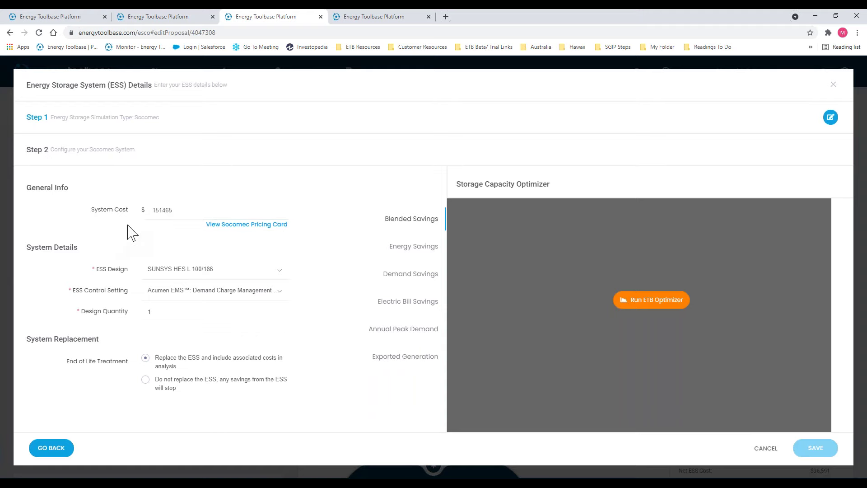
pyautogui.click(214, 226)
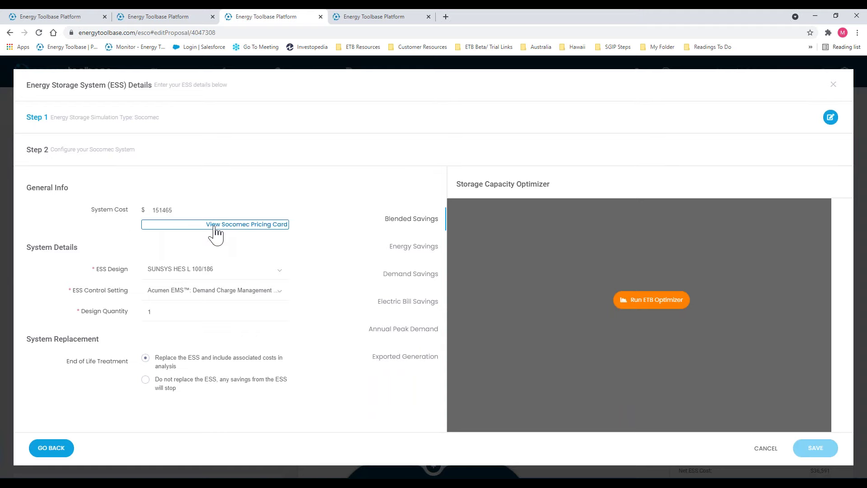
pyautogui.click(225, 244)
pyautogui.click(225, 231)
pyautogui.click(250, 257)
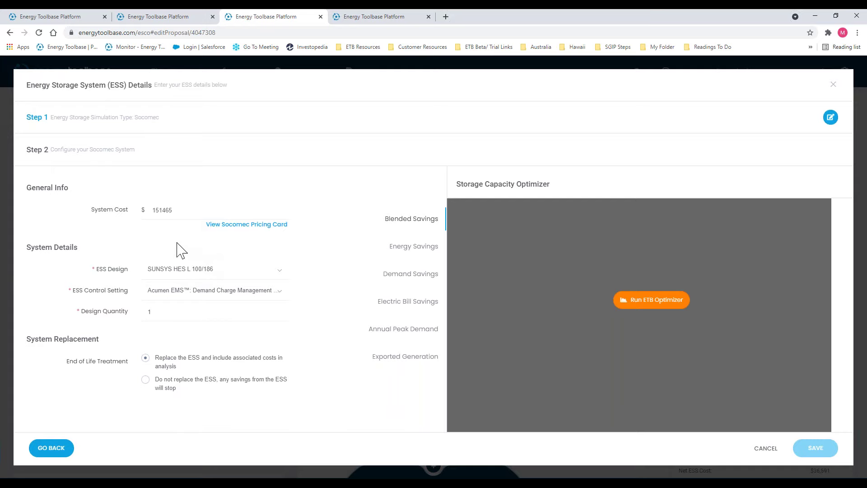
pyautogui.moveTo(176, 209); pyautogui.dragTo(140, 222)
pyautogui.click(156, 248)
pyautogui.click(141, 238)
# Review the available Socomec ESS designs, from the SUNSYS HES L models to the XL models, keeping the current design
pyautogui.click(282, 277)
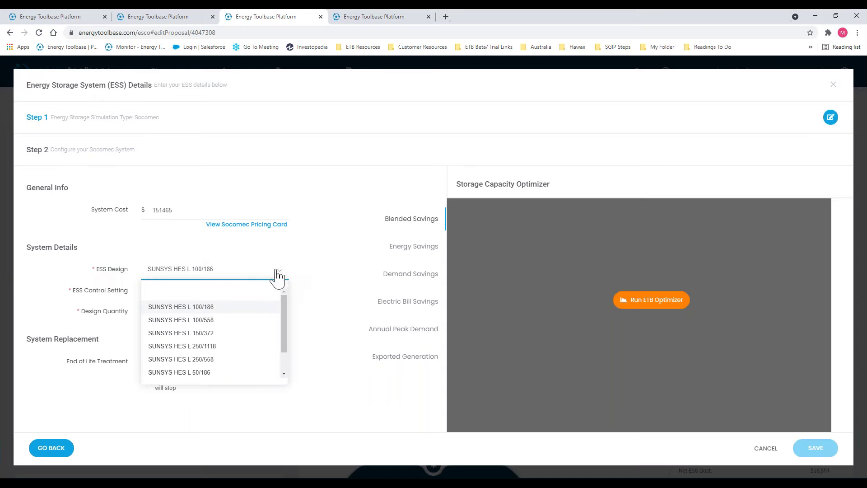
pyautogui.moveTo(284, 303)
pyautogui.mouseDown()
pyautogui.moveTo(287, 333)
pyautogui.moveTo(286, 305)
pyautogui.mouseUp()
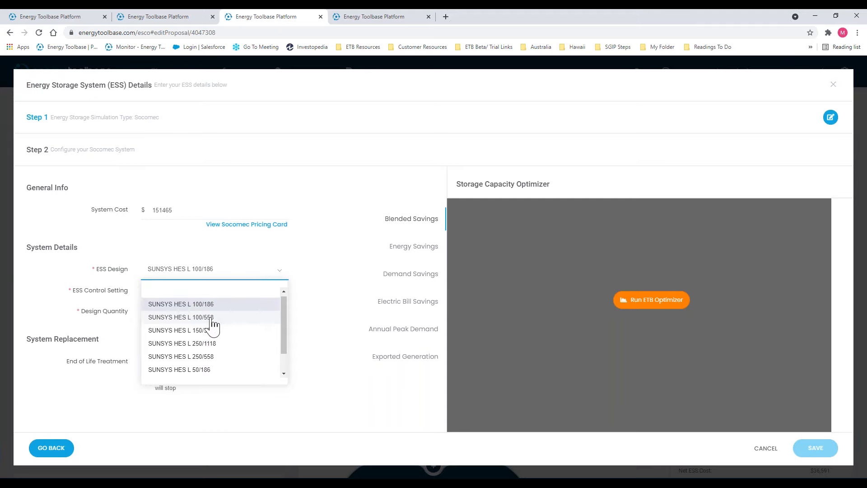
pyautogui.moveTo(284, 319); pyautogui.dragTo(285, 348)
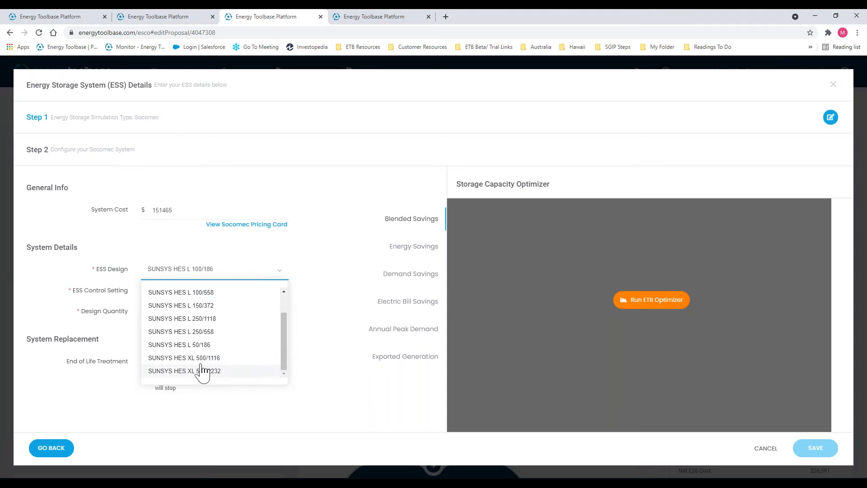
pyautogui.moveTo(284, 334); pyautogui.dragTo(287, 309)
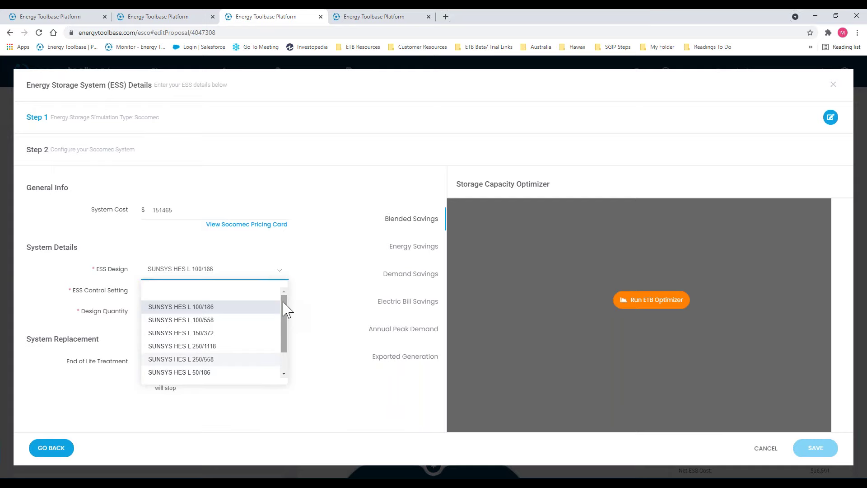
pyautogui.moveTo(287, 309)
pyautogui.mouseDown()
pyautogui.moveTo(284, 344)
pyautogui.moveTo(294, 334)
pyautogui.moveTo(286, 343)
pyautogui.moveTo(284, 321)
pyautogui.mouseUp()
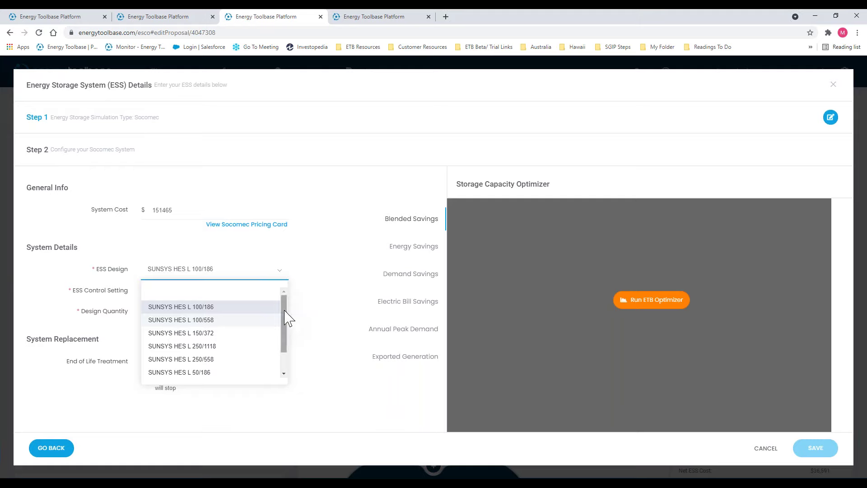
pyautogui.moveTo(286, 313)
pyautogui.mouseDown()
pyautogui.moveTo(286, 341)
pyautogui.moveTo(287, 314)
pyautogui.mouseUp()
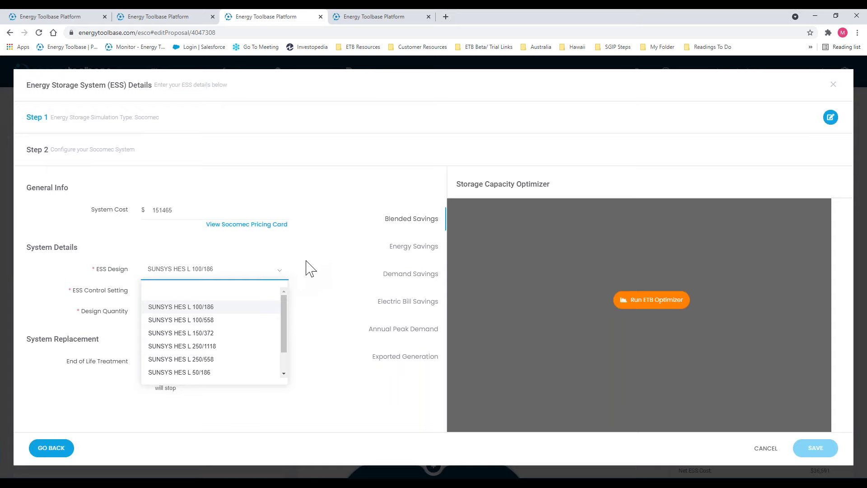
pyautogui.click(320, 249)
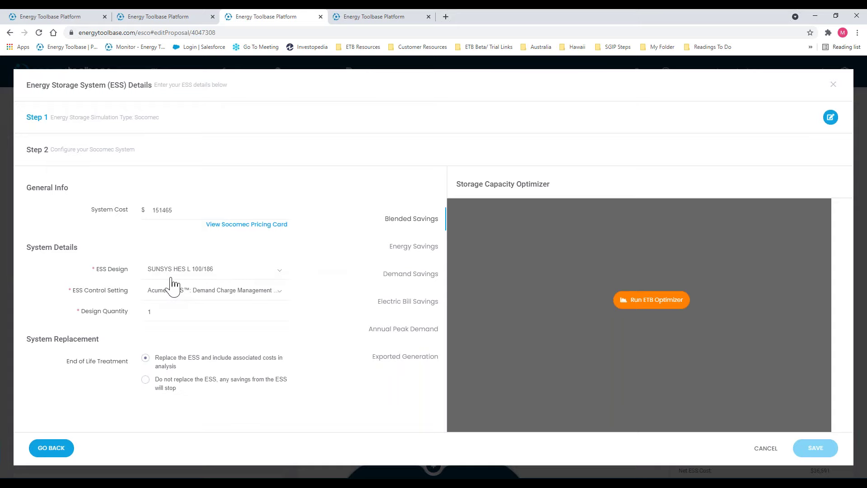
# View the Storage Capacity Optimizer's blended savings chart in the fourth browser tab, then return to the third tab's ESS details
pyautogui.click(365, 18)
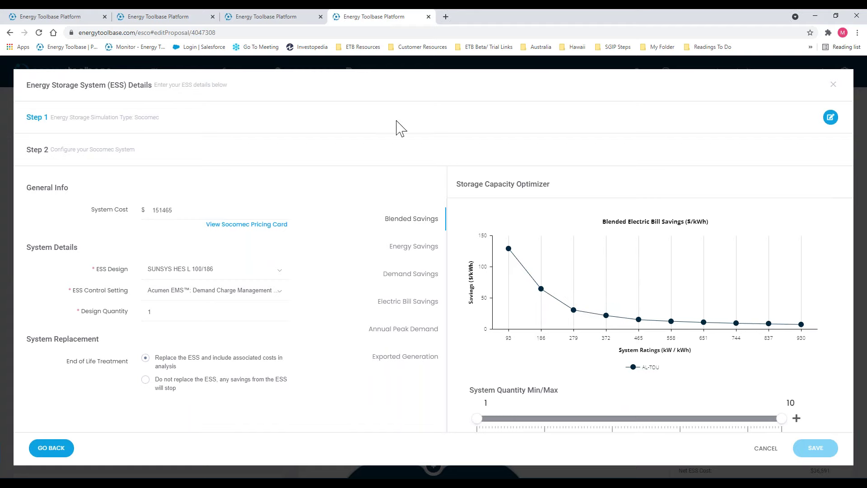
pyautogui.click(277, 16)
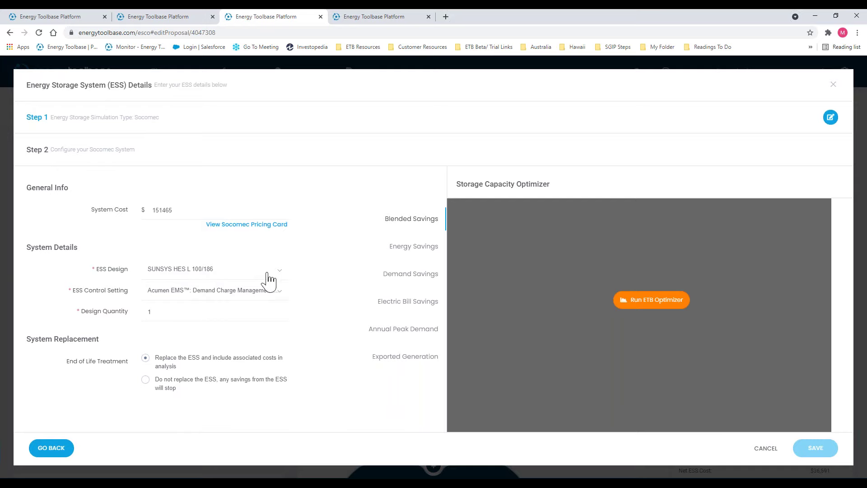
# Review the available Acumen EMS control settings for the Socomec system, keeping the current setting
pyautogui.moveTo(72, 294); pyautogui.dragTo(131, 298)
pyautogui.click(63, 298)
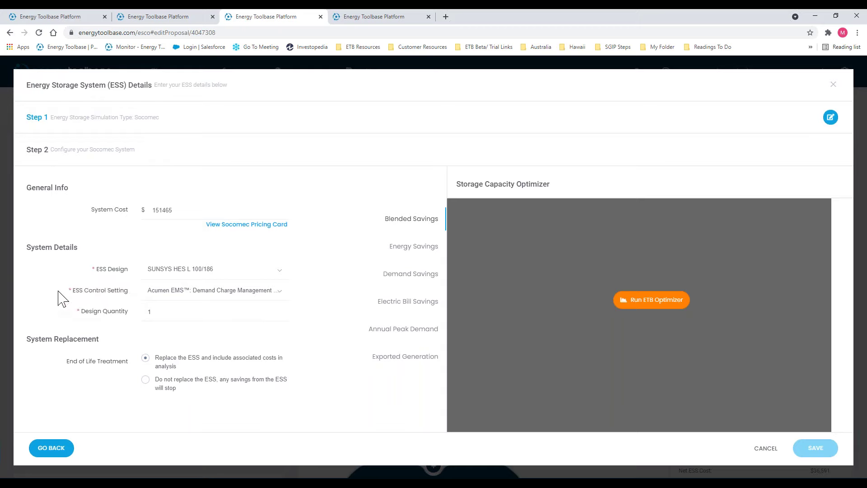
pyautogui.click(280, 294)
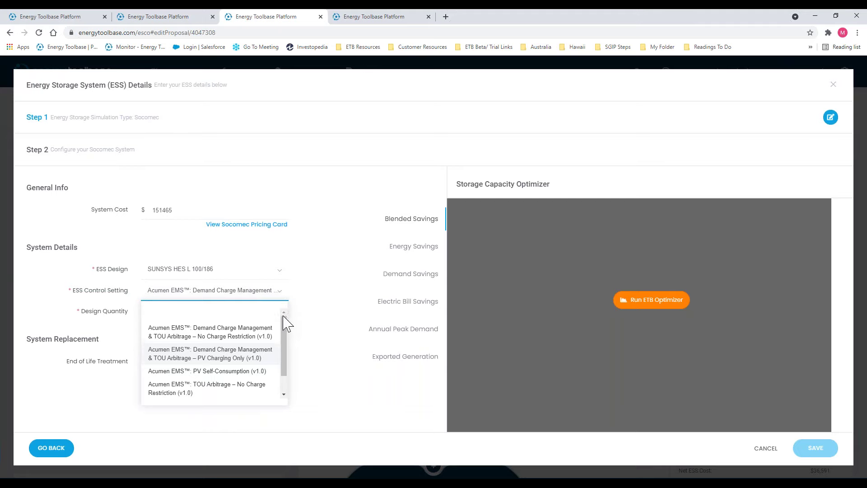
pyautogui.scroll(-1, 287, 333)
pyautogui.scroll(1, 288, 330)
pyautogui.scroll(-1, 285, 345)
pyautogui.scroll(-2, 285, 346)
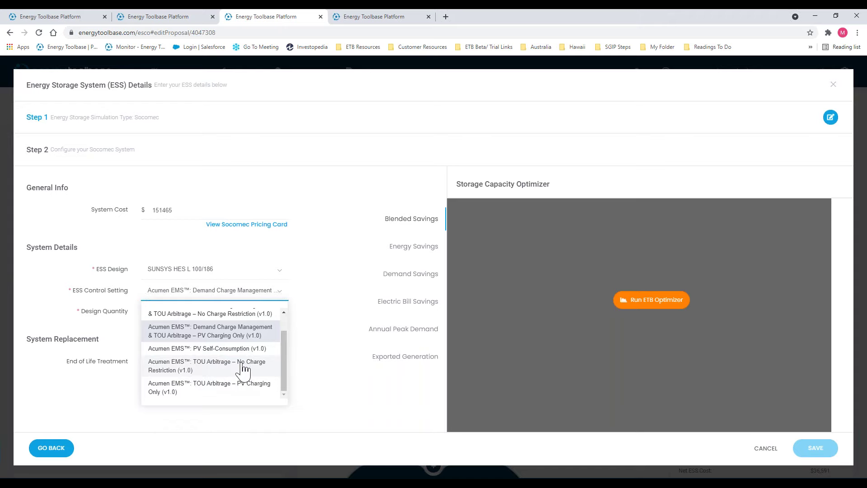
pyautogui.moveTo(290, 354); pyautogui.dragTo(323, 218)
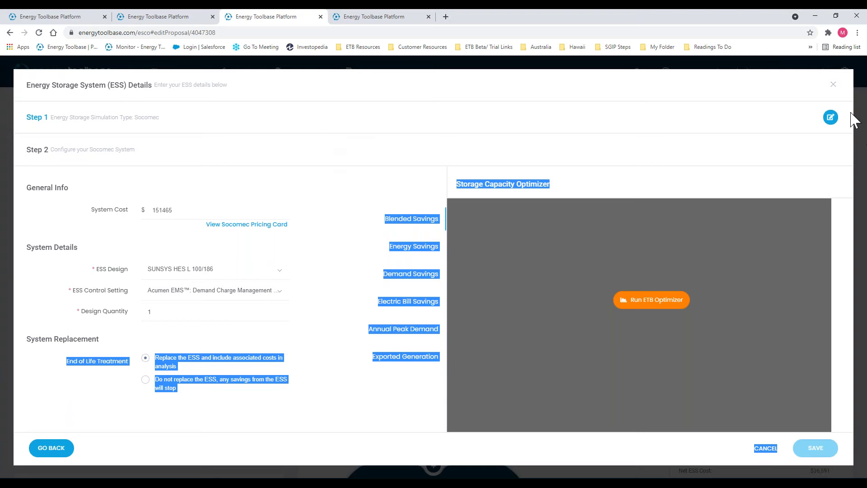
# Close the ESS details without saving and examine the energy and demand charges in the current AL-TOU rate schedule, returning to the proposal
pyautogui.click(358, 173)
pyautogui.click(833, 84)
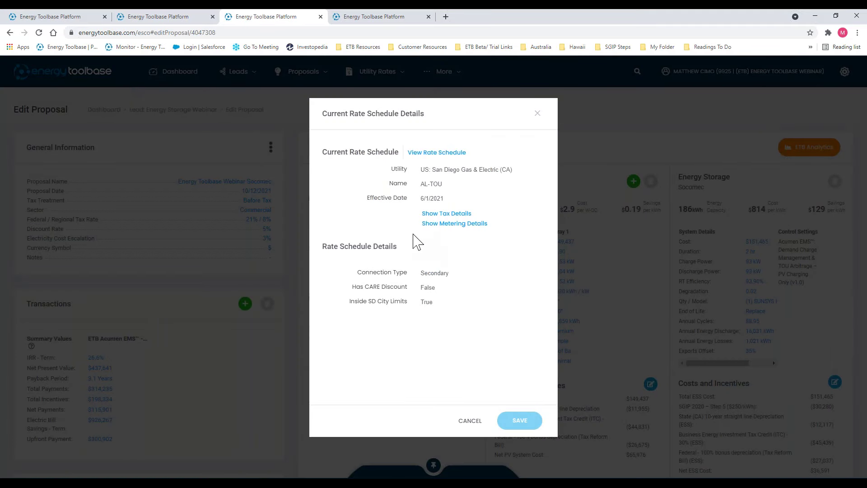
pyautogui.click(431, 154)
pyautogui.click(538, 113)
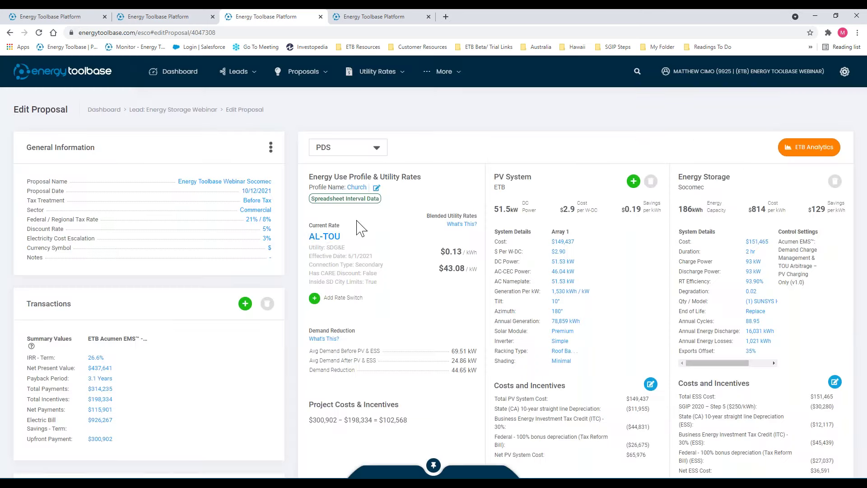
pyautogui.click(327, 239)
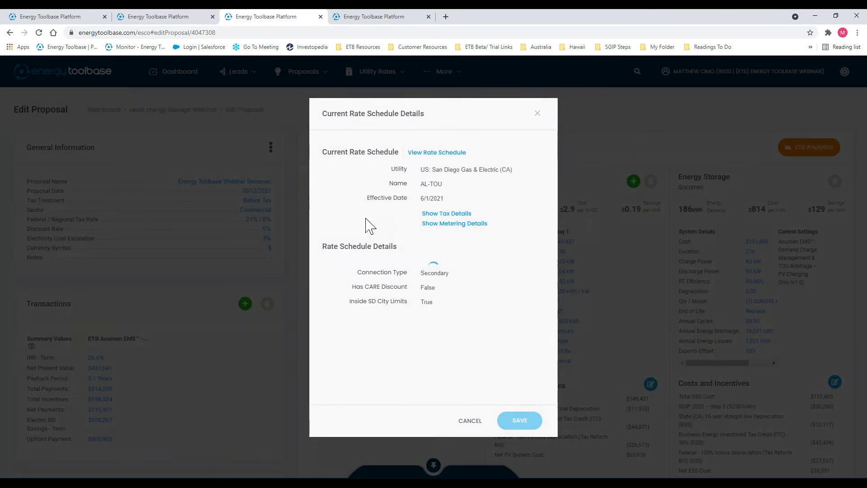
pyautogui.click(444, 154)
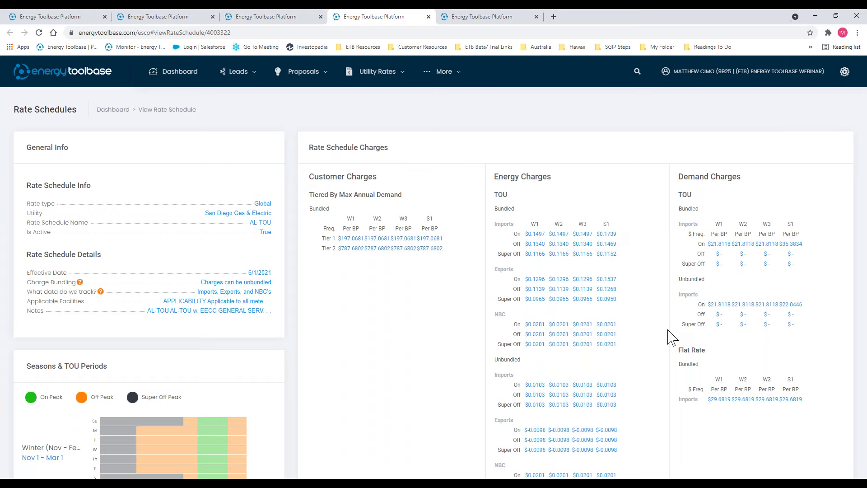
pyautogui.click(428, 17)
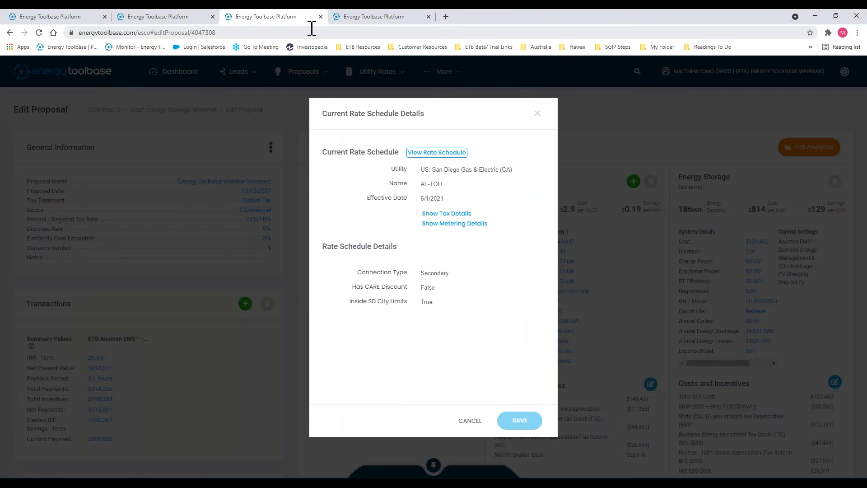
pyautogui.click(537, 113)
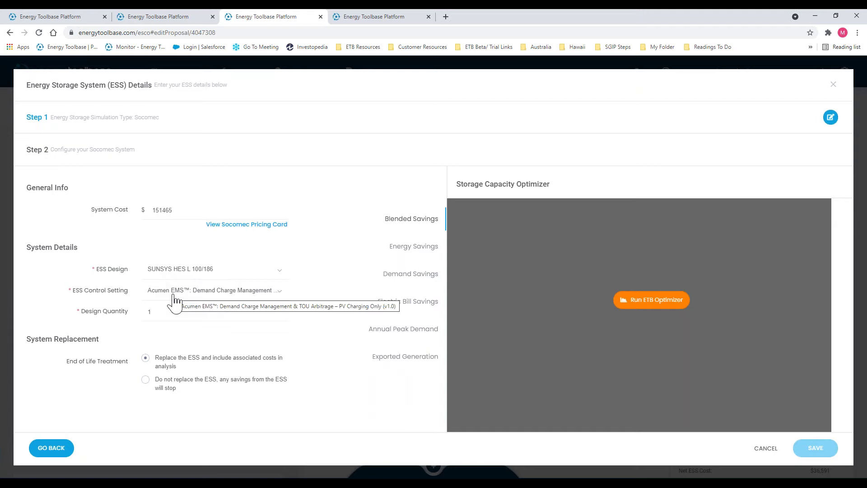
# Recheck the Acumen EMS control settings and inspect the Storage Capacity Optimizer's blended savings at 93 kW / 186 kWh in the fourth browser tab
pyautogui.click(222, 292)
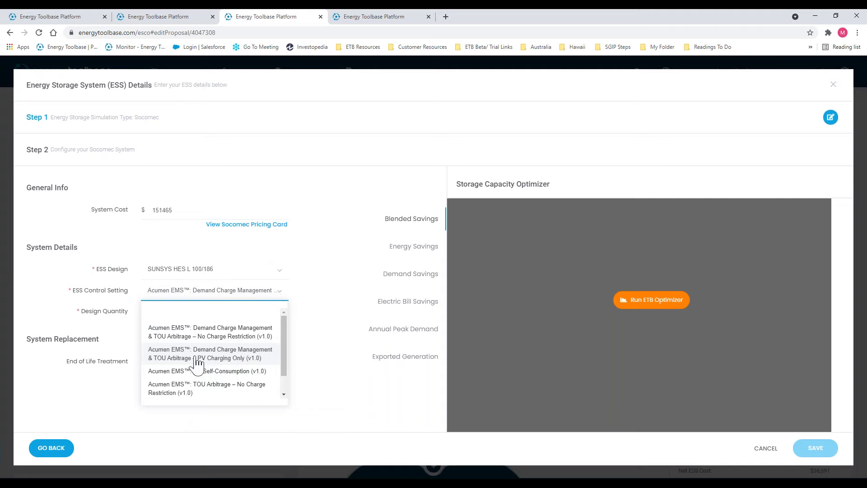
pyautogui.click(341, 127)
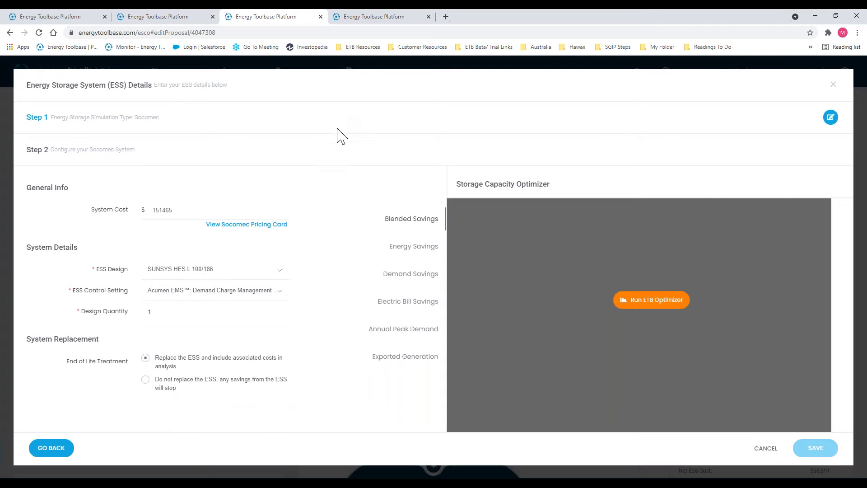
pyautogui.click(647, 300)
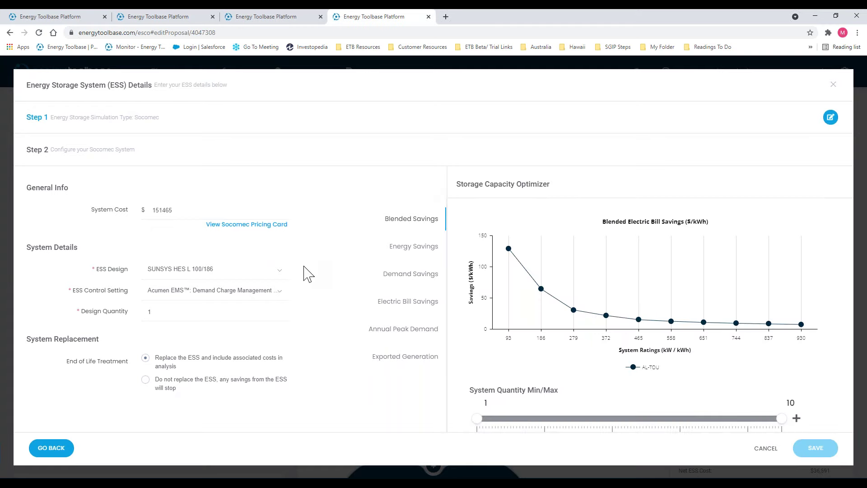
pyautogui.moveTo(504, 253)
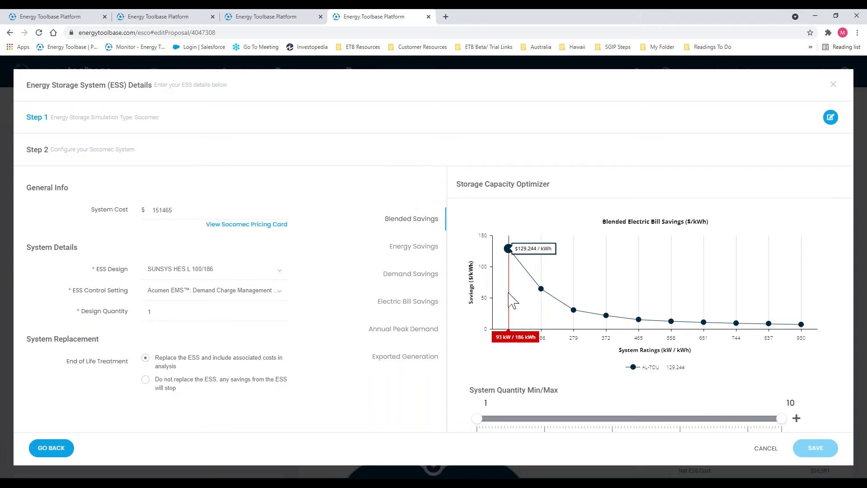